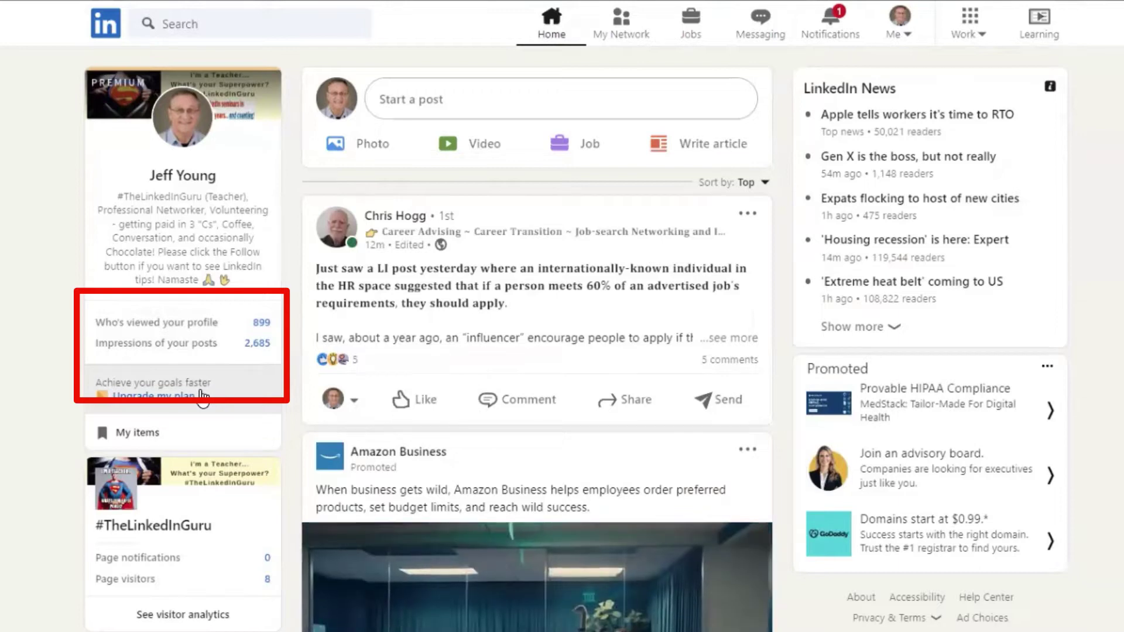
Step: Open the 7-day post impressions analytics, showing 2,685 impressions and 104 engagements
left_click(202, 397)
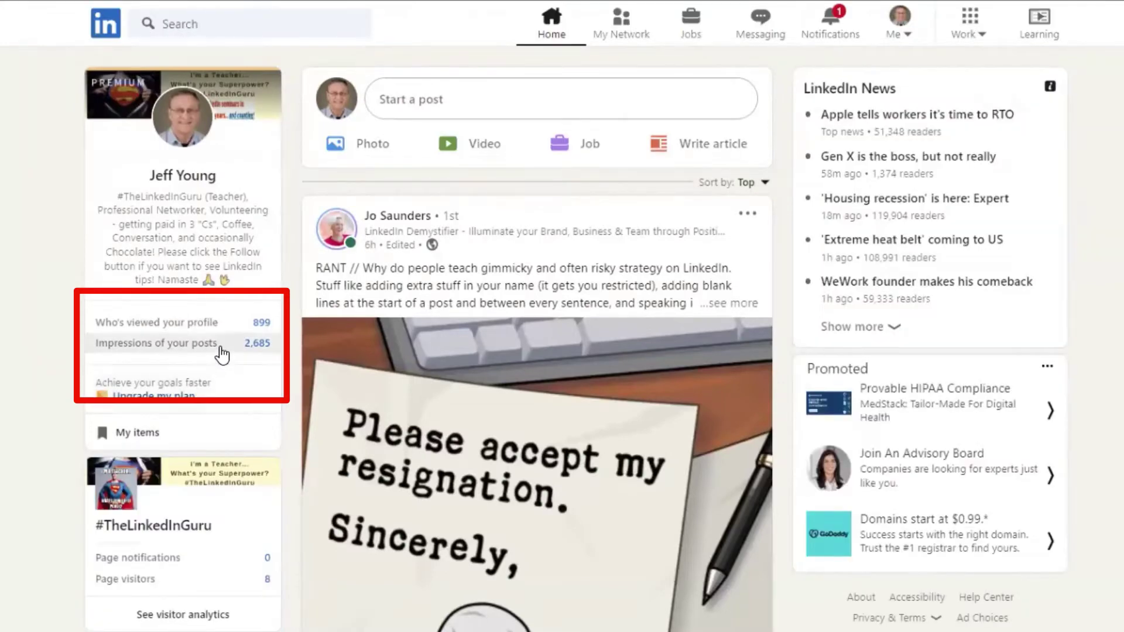
left_click(178, 351)
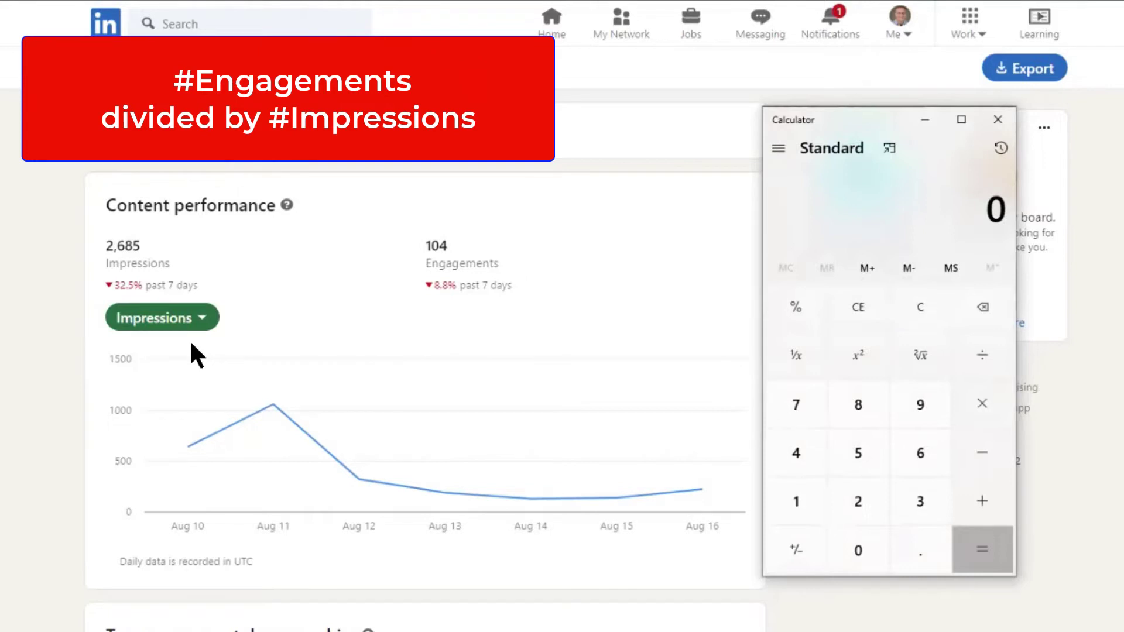
Step: Compute 104 ÷ 2685 in Calculator, giving 0.0387337057728119 (about 3.9%)
type("104")
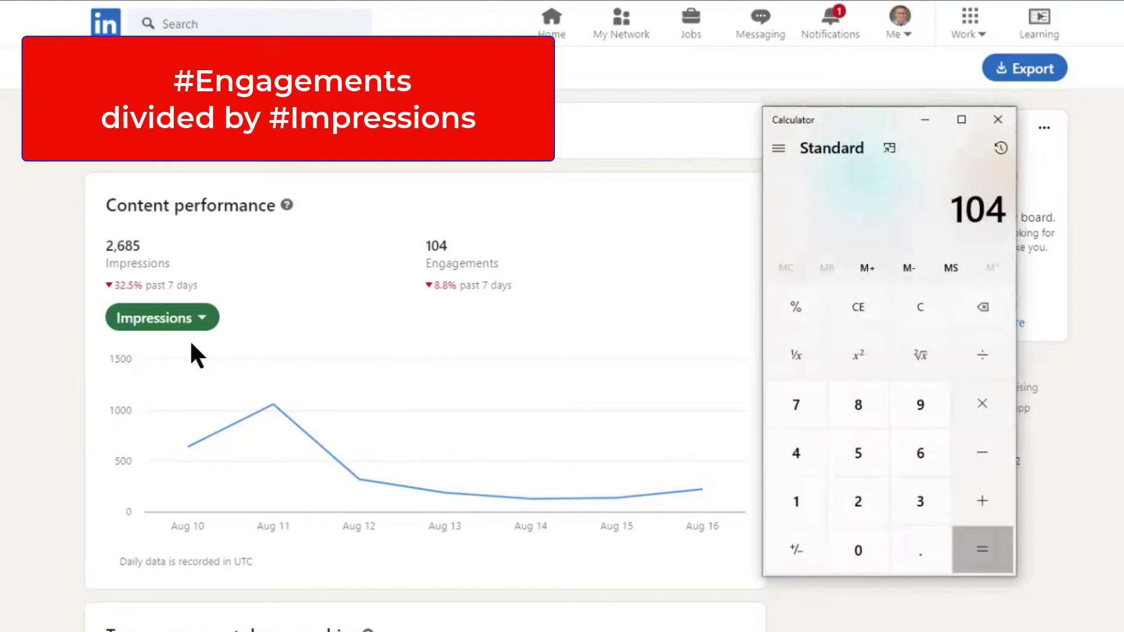
key("slash")
type("2685")
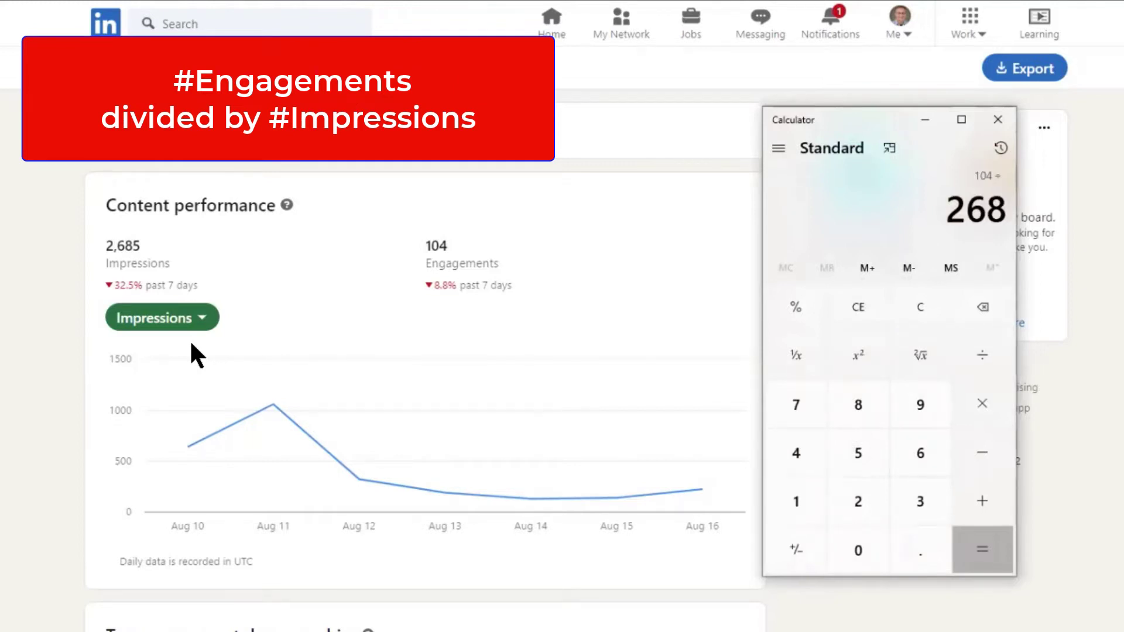
key("Return")
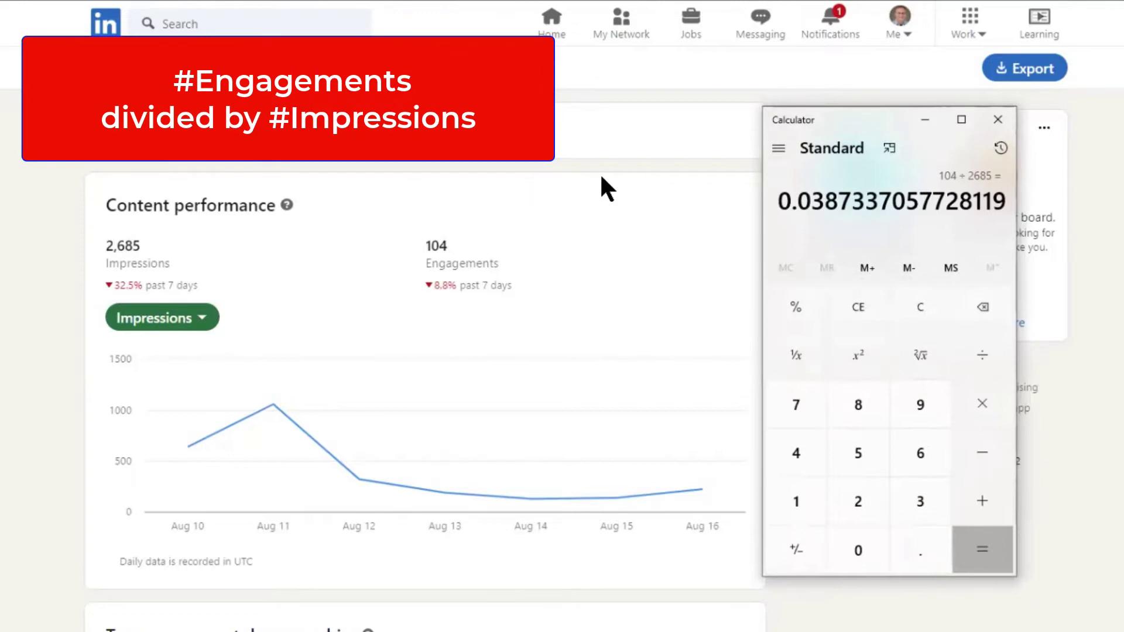
Step: Switch the analytics range to Past 365 days: 275,969 impressions, 10,198 engagements
left_click(153, 318)
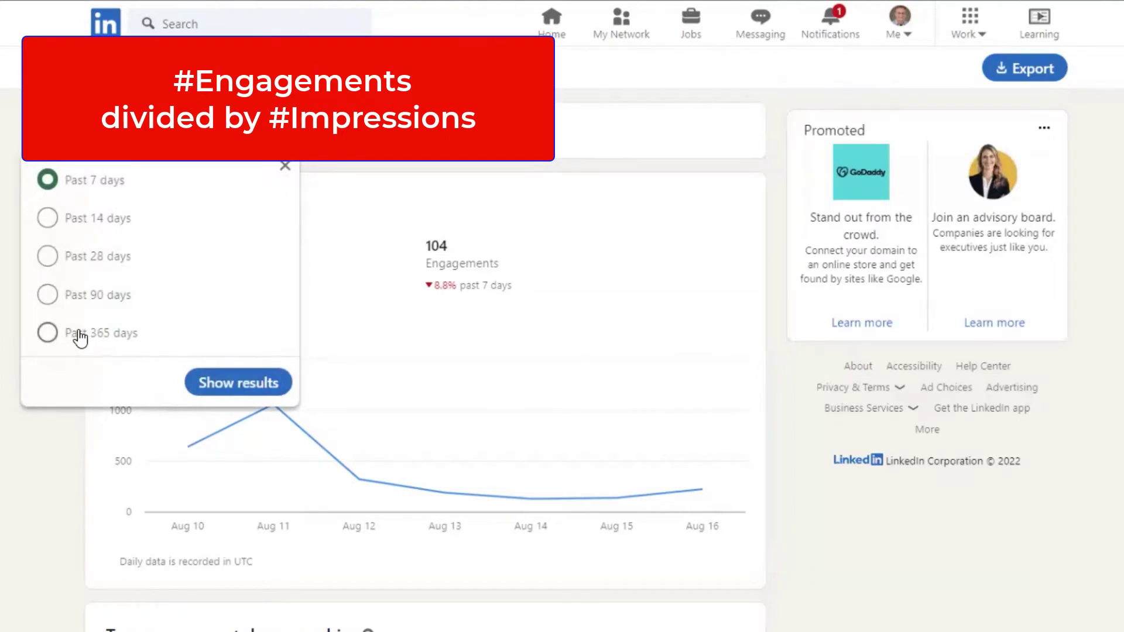
left_click(80, 335)
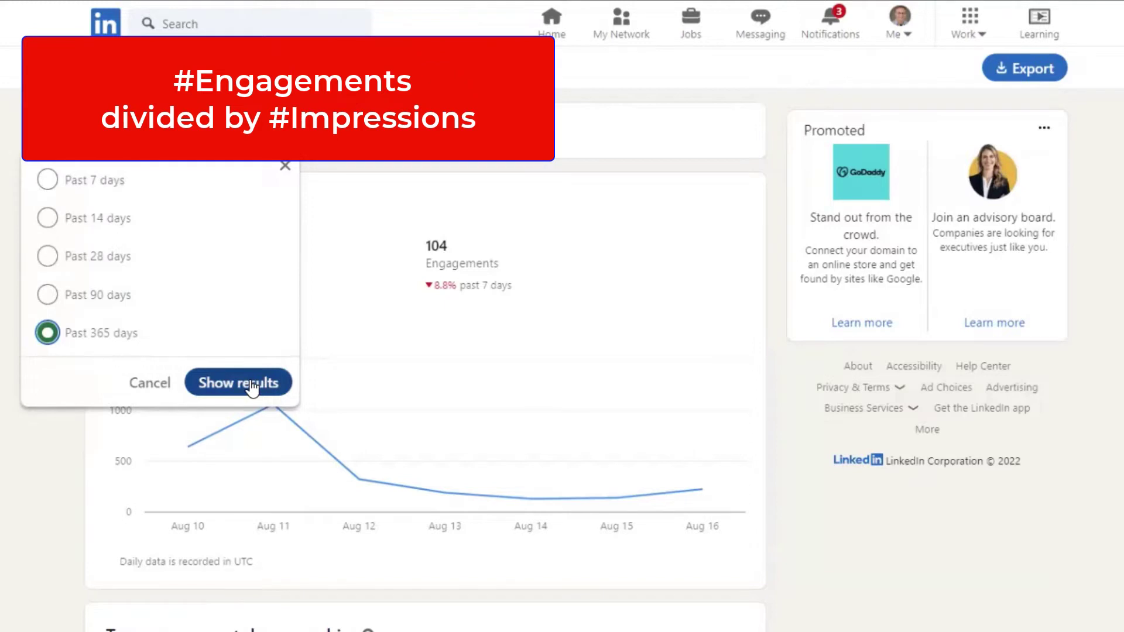
left_click(251, 383)
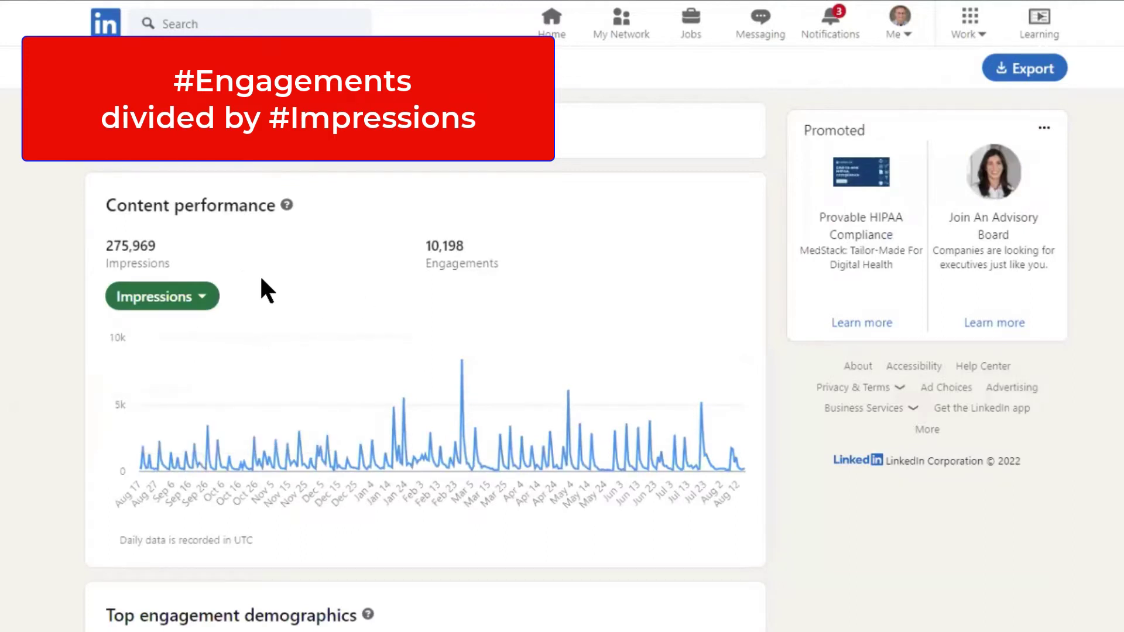
Step: Clear Calculator and compute 10198 ÷ 275969, giving 0.0369534259282746
key("alt+Tab")
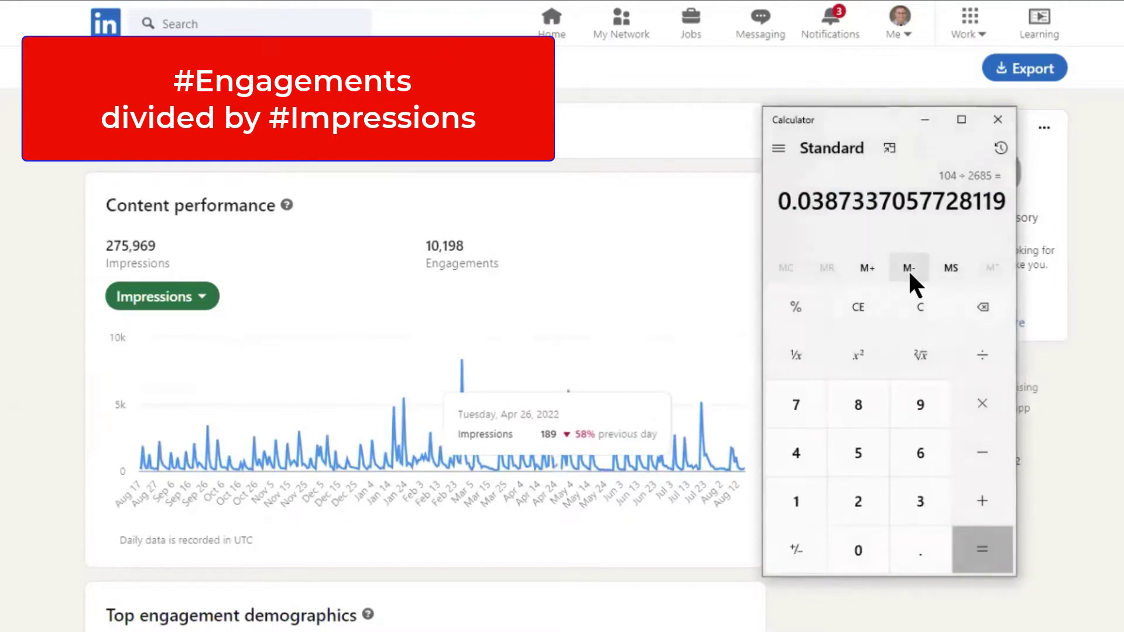
left_click(917, 306)
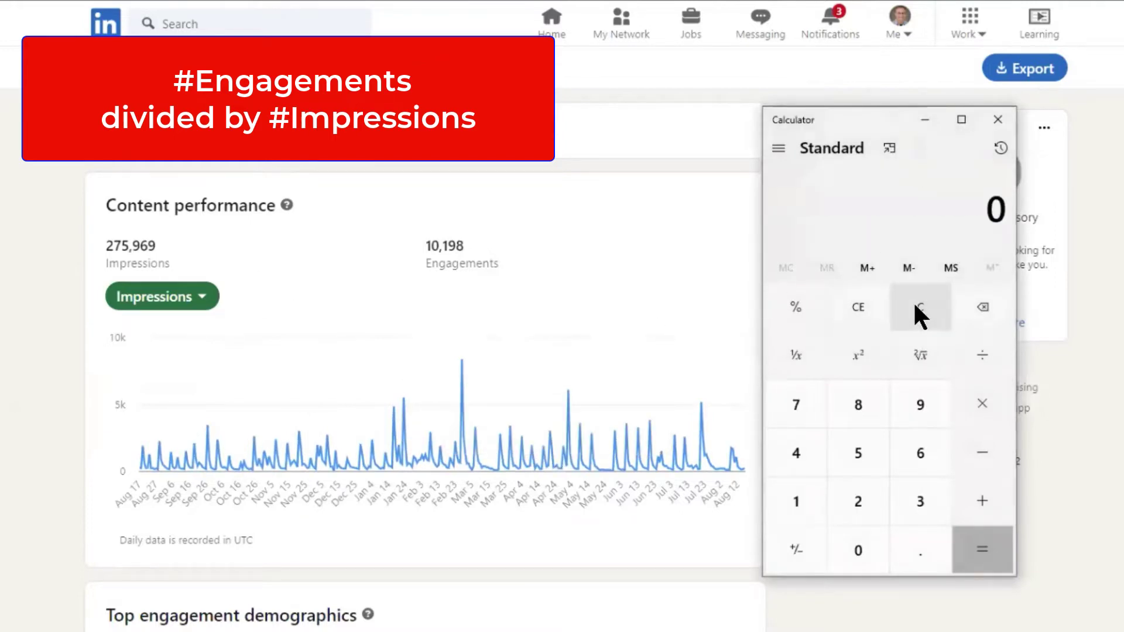
type("101,898")
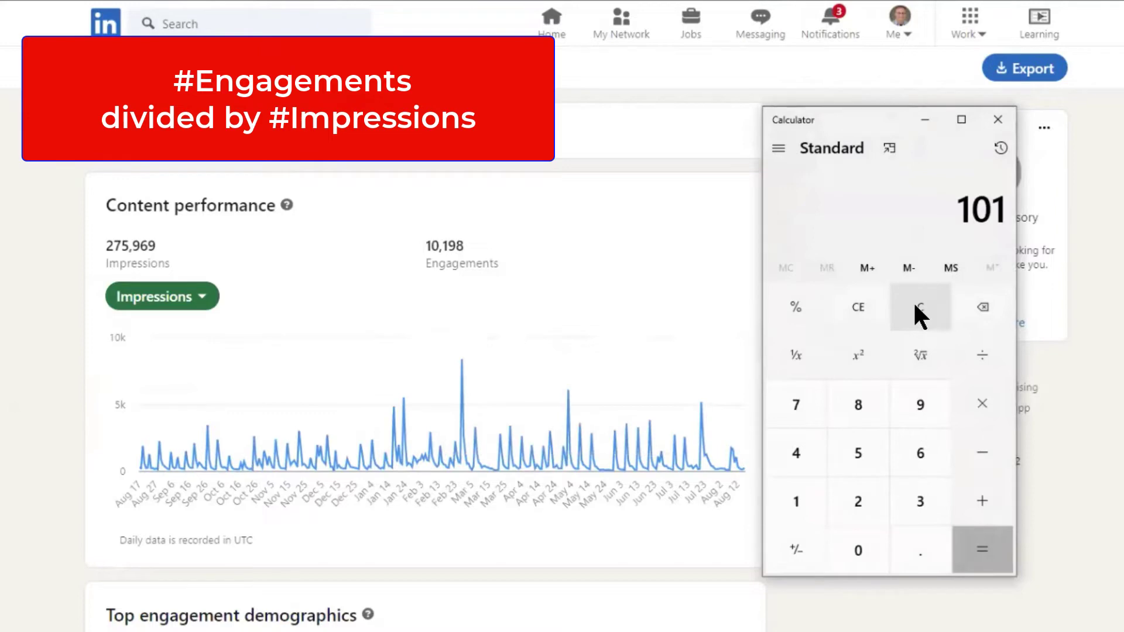
key("BackSpace")
key("BackSpace")
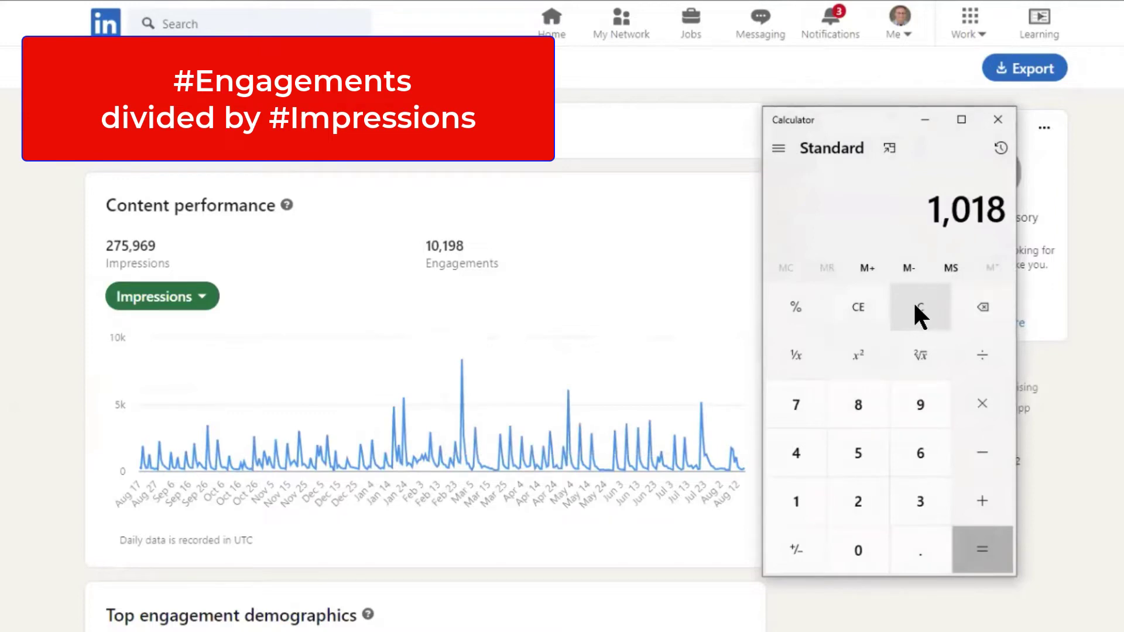
key("BackSpace")
type("98")
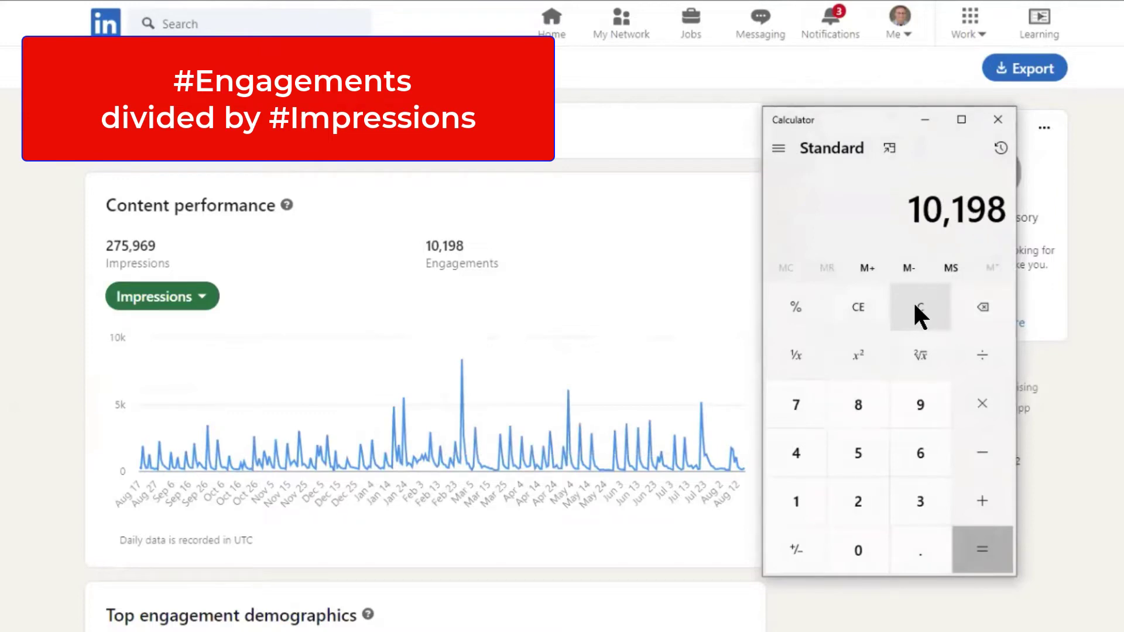
key("slash")
type("2759")
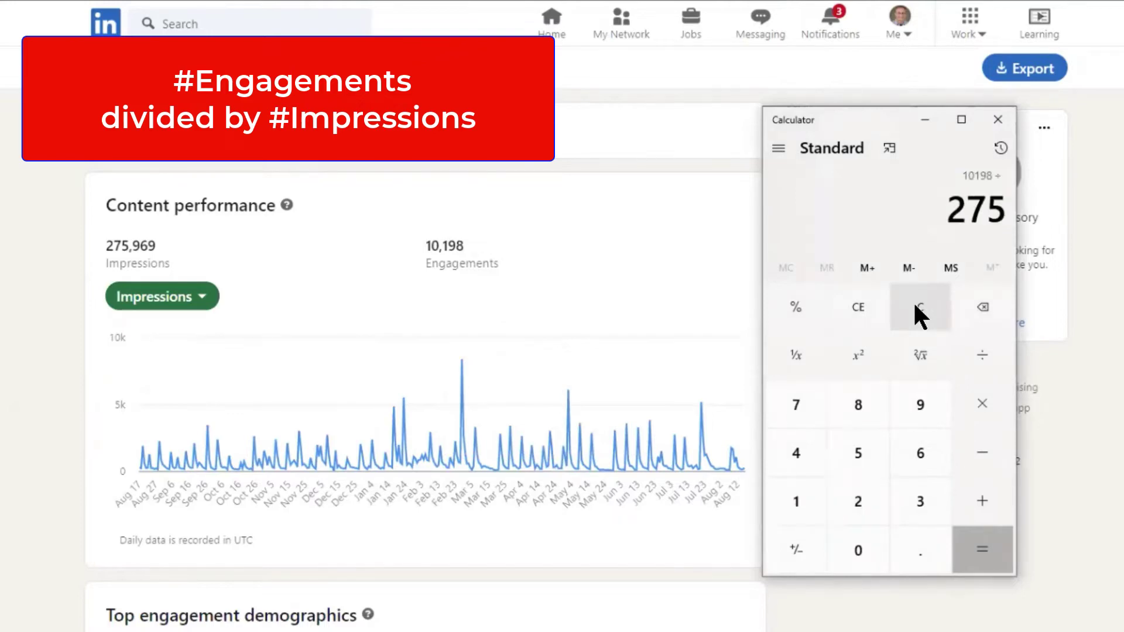
type("69")
key("Return")
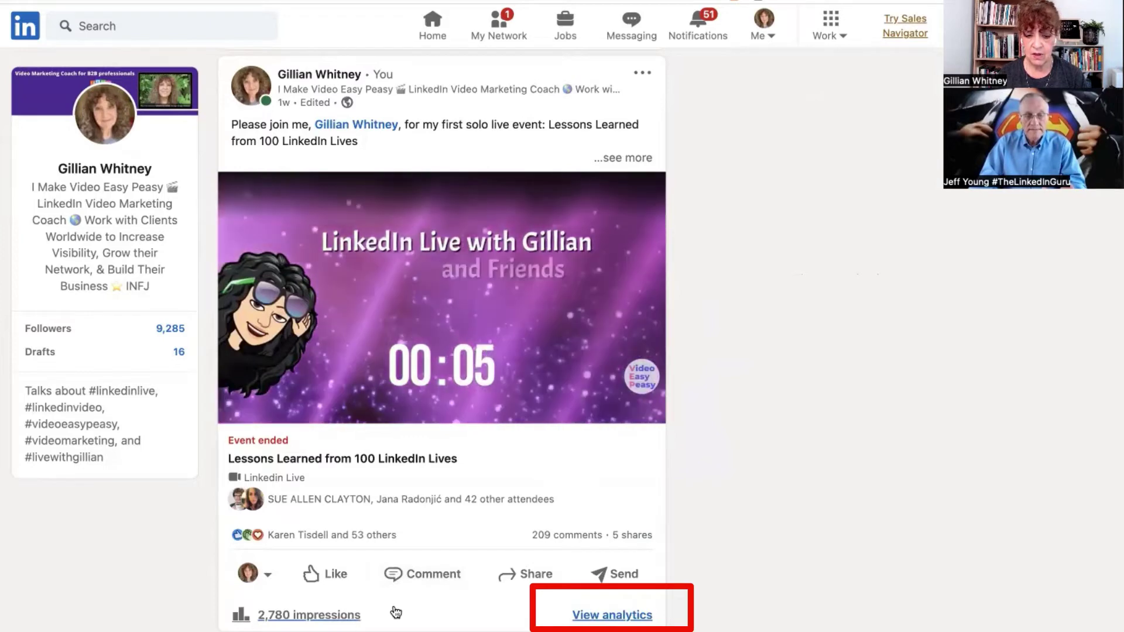
Step: Open the 'Lessons Learned from 100 LinkedIn Lives' post analytics and scroll to its engagement counts
left_click(626, 617)
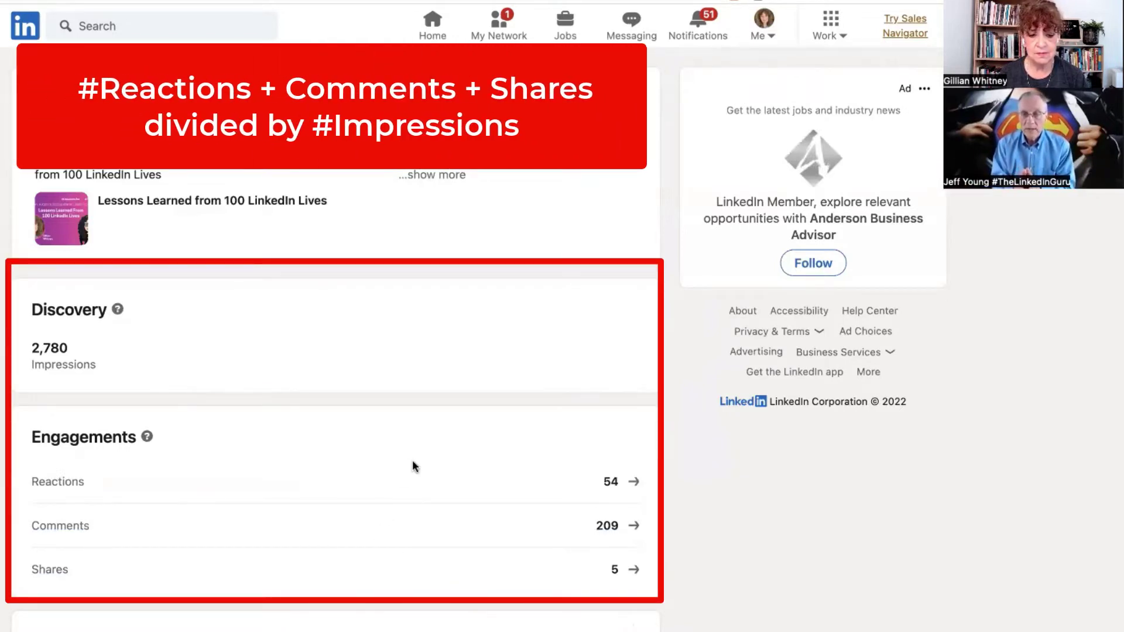
scroll(413, 466, "down", 1)
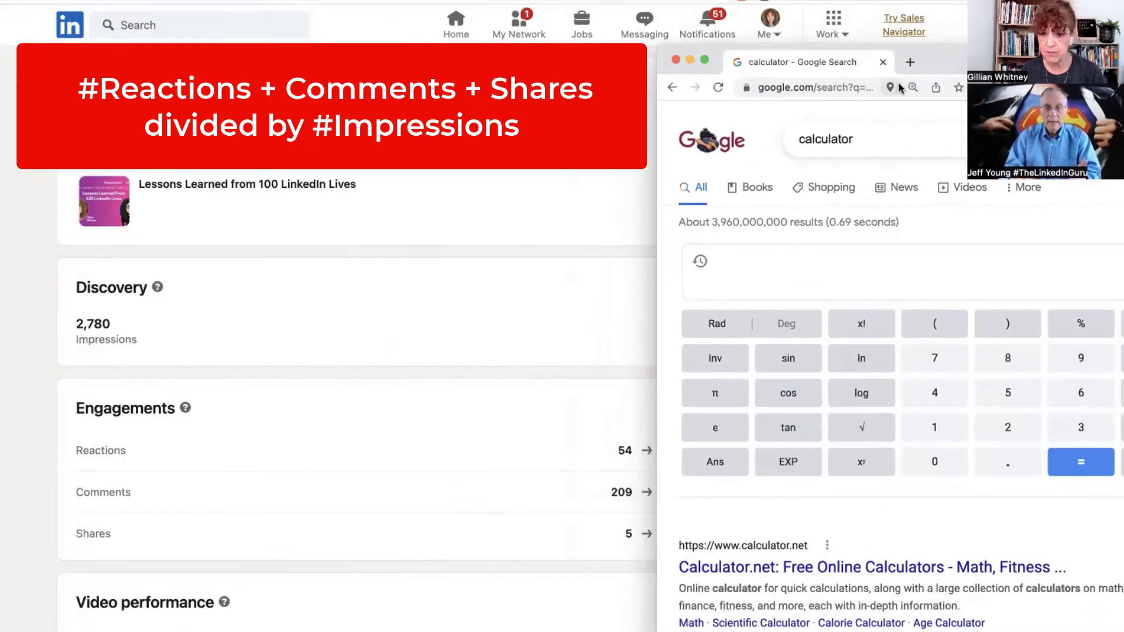
Step: Place Google's calculator beside the post stats and total 54 + 209 + 5 = 268
mouse_move(919, 67)
left_mouse_down()
mouse_move(920, 135)
mouse_move(904, 170)
mouse_move(951, 160)
mouse_move(939, 161)
left_mouse_up()
key("ctrl+minus")
type("54")
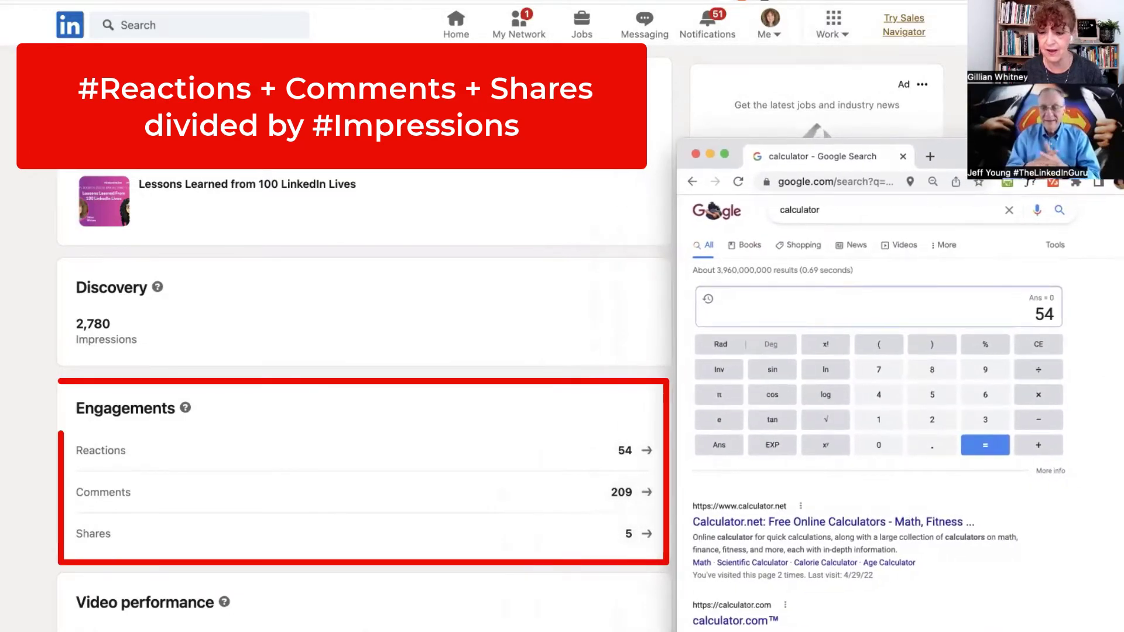
left_click(1038, 450)
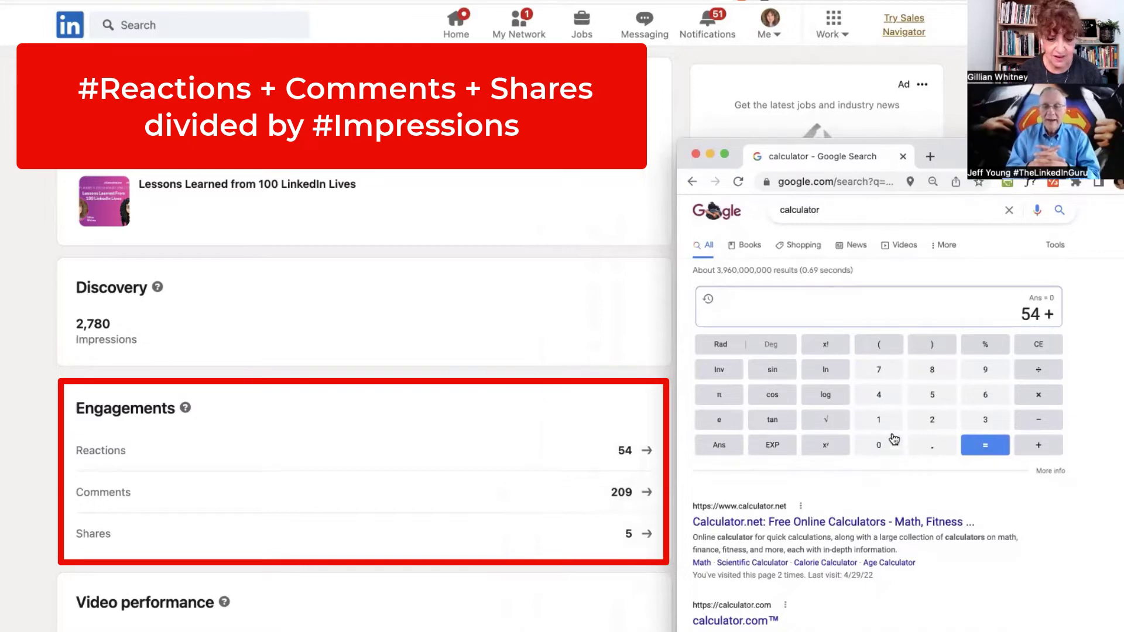
left_click(926, 426)
left_click(887, 448)
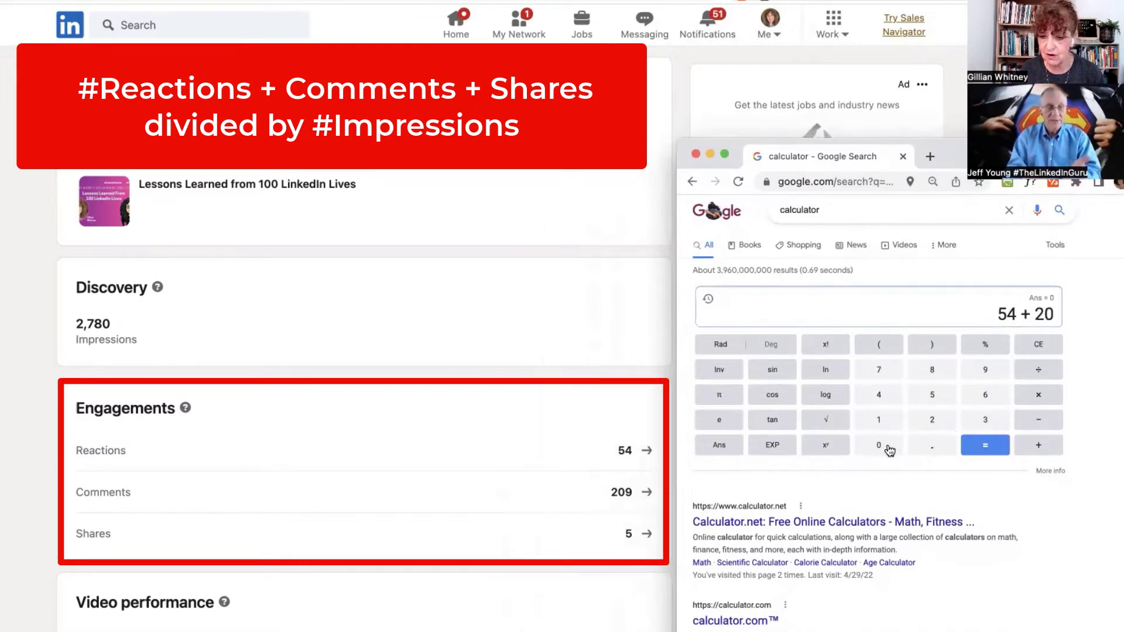
left_click(980, 373)
left_click(1039, 448)
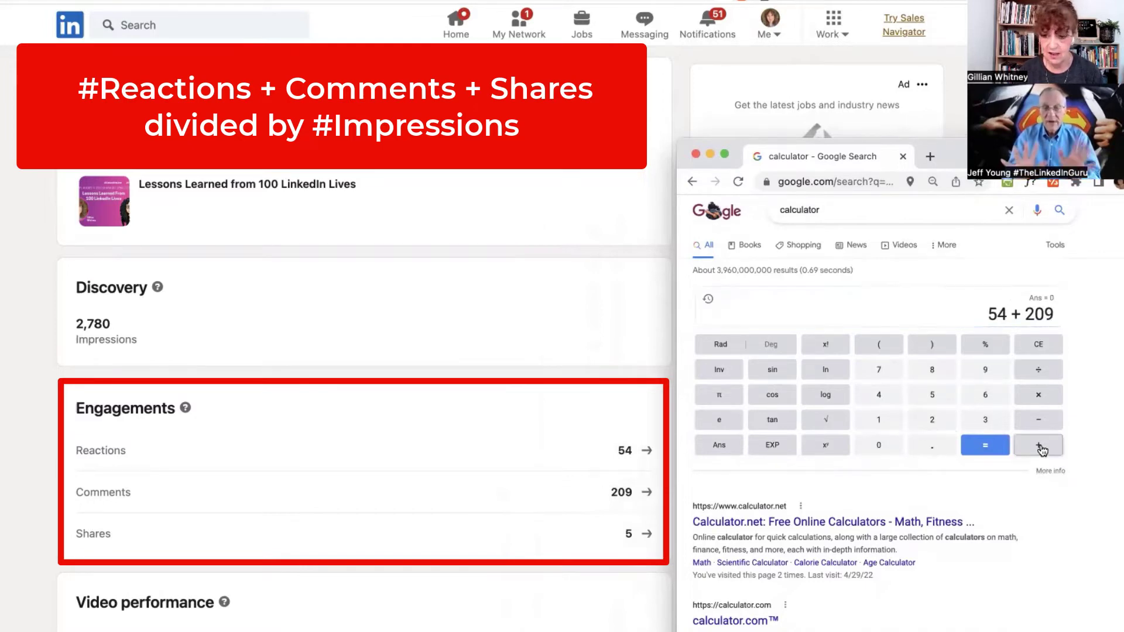
left_click(933, 396)
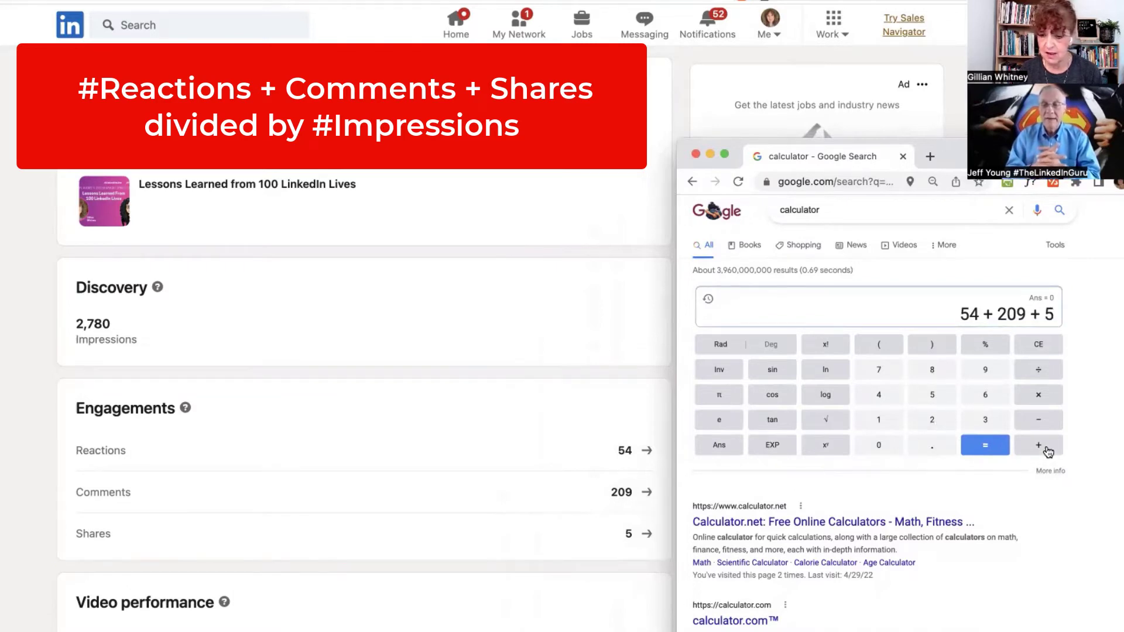
left_click(994, 451)
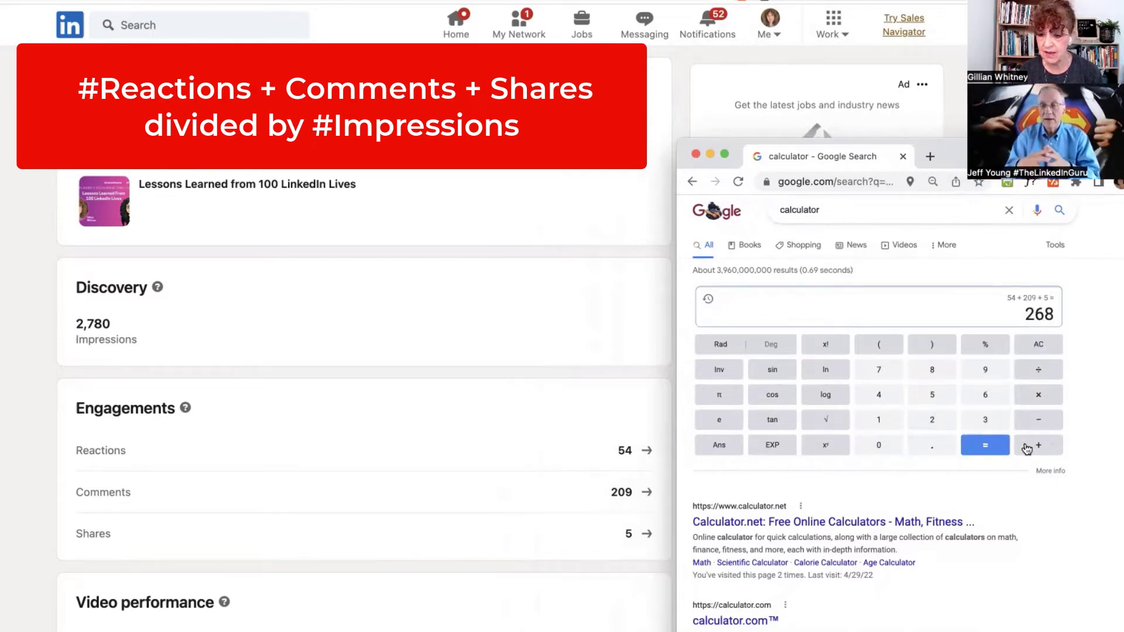
Step: Divide 268 by the 2780 impressions, giving 0.09640287769 (about 9.6%)
left_click(1039, 370)
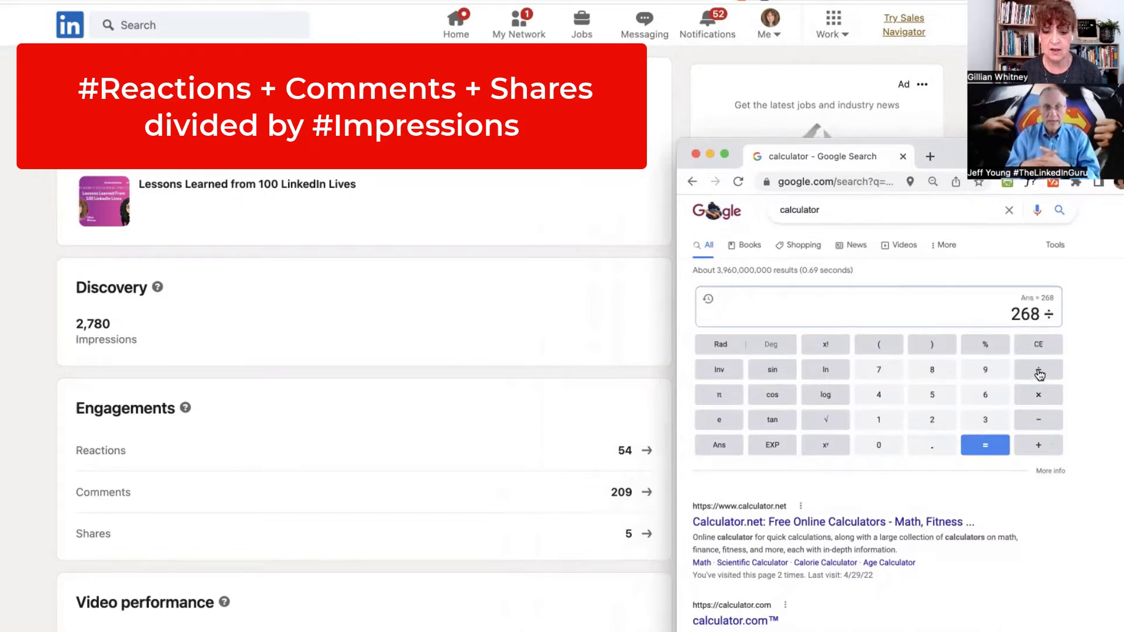
left_click(933, 420)
left_click(885, 370)
left_click(882, 444)
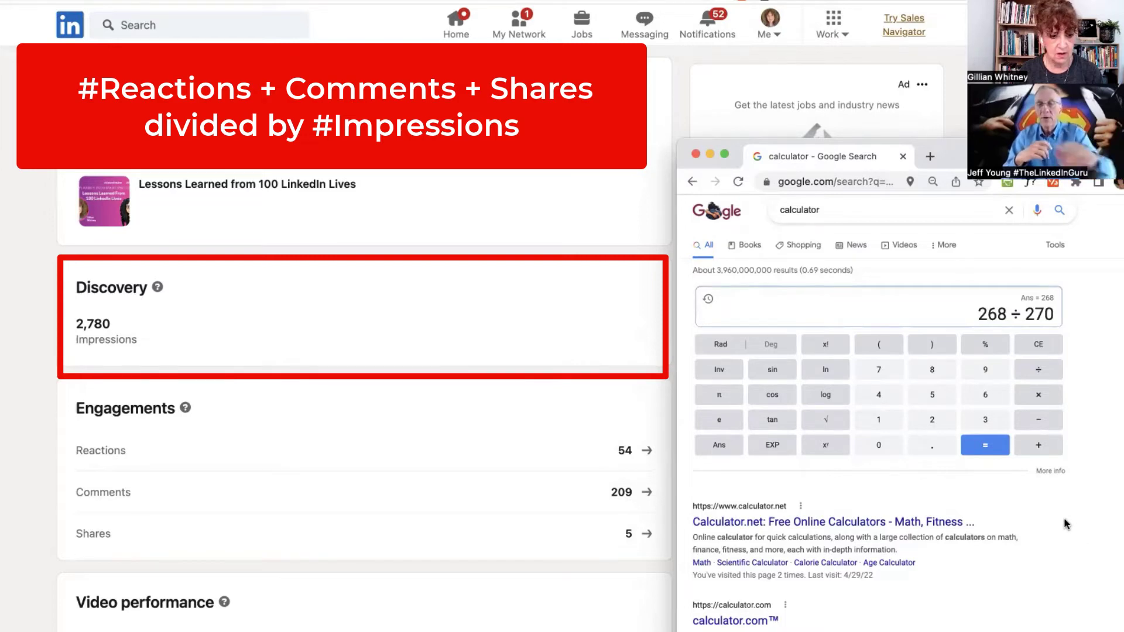
left_click(1035, 353)
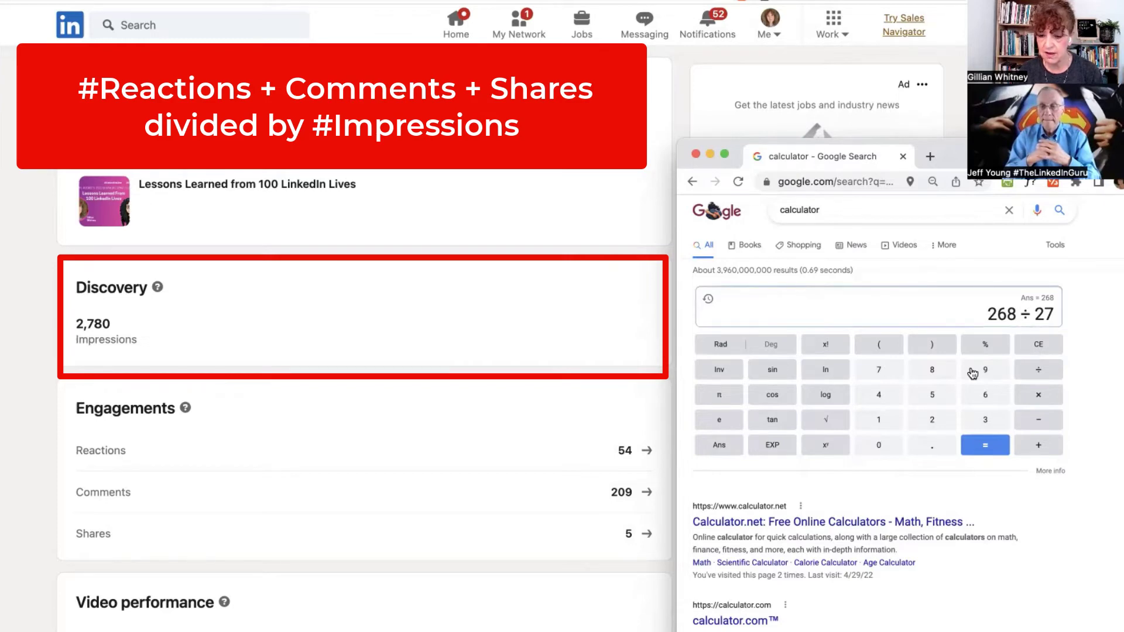
left_click(935, 372)
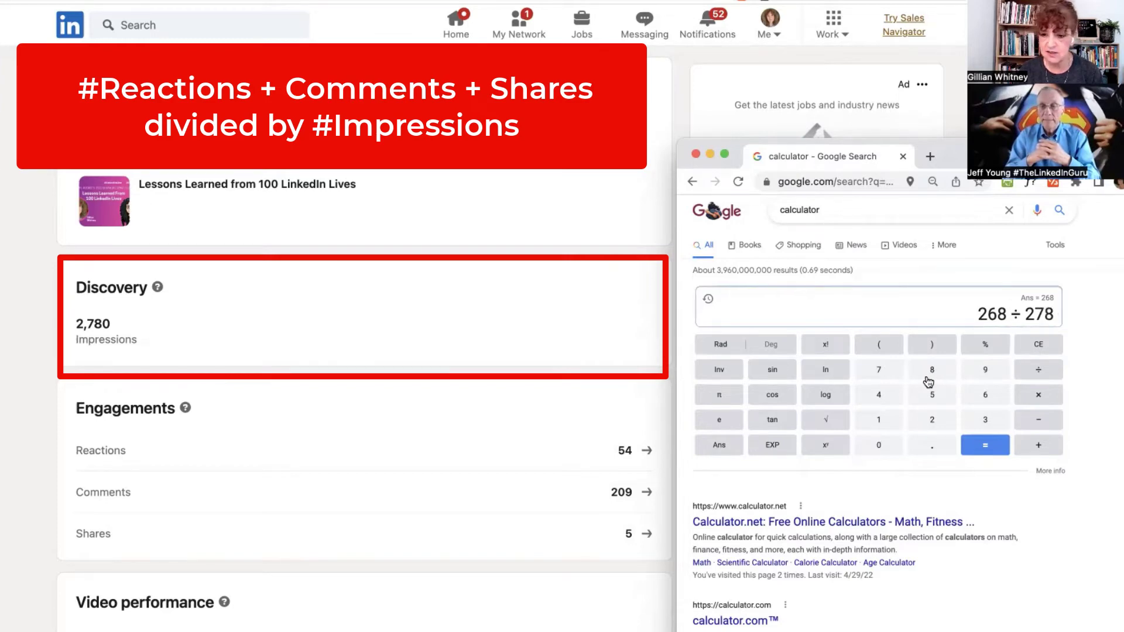
left_click(881, 450)
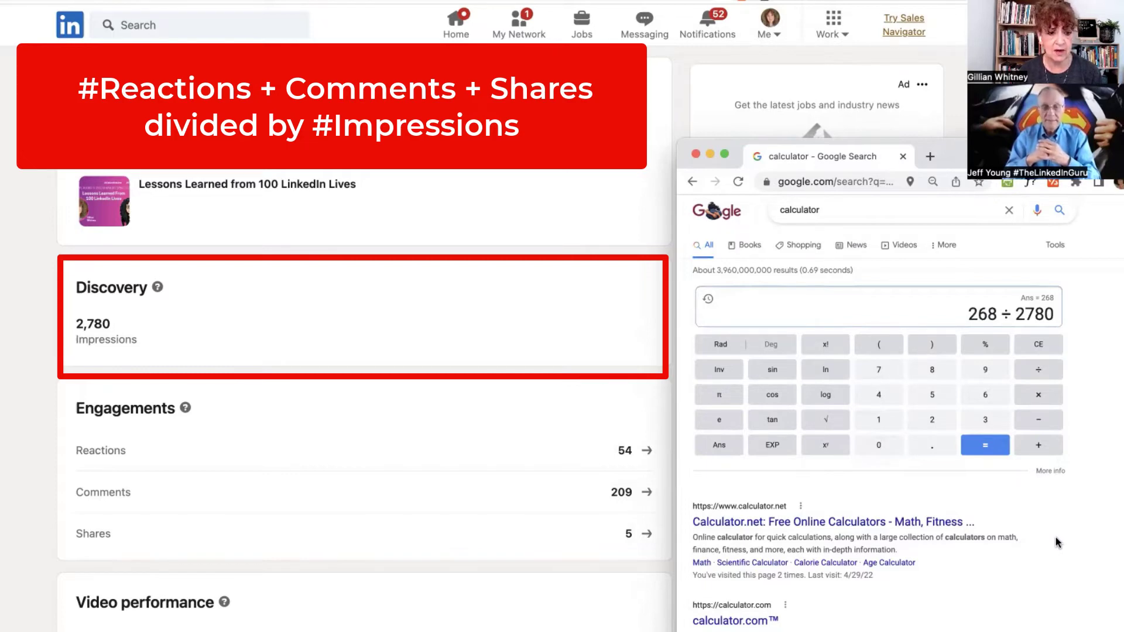
left_click(997, 446)
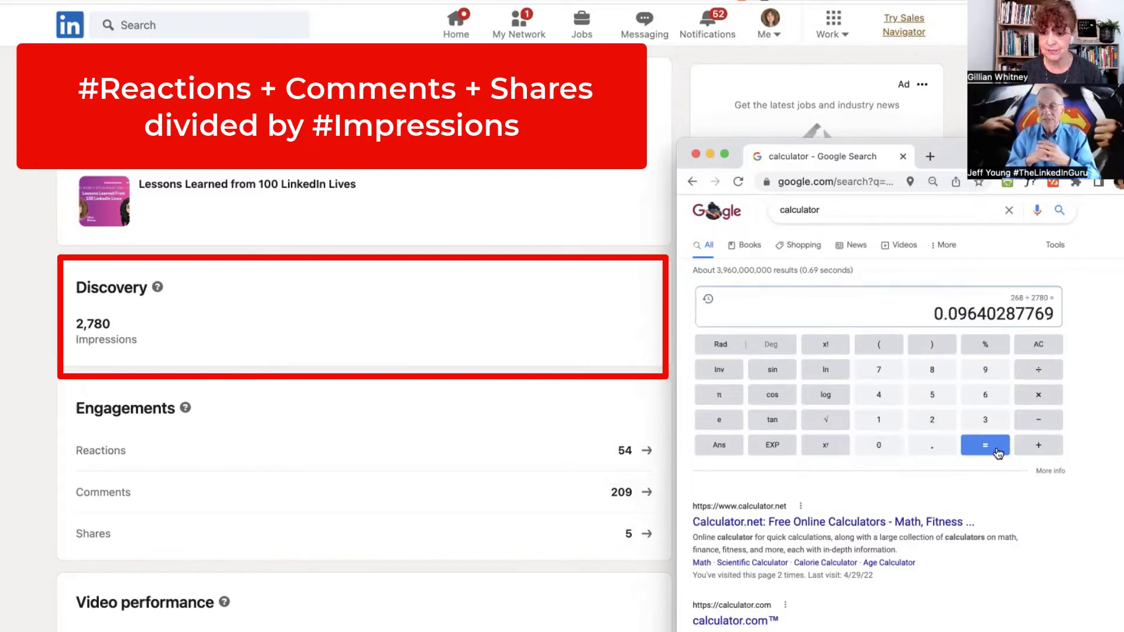